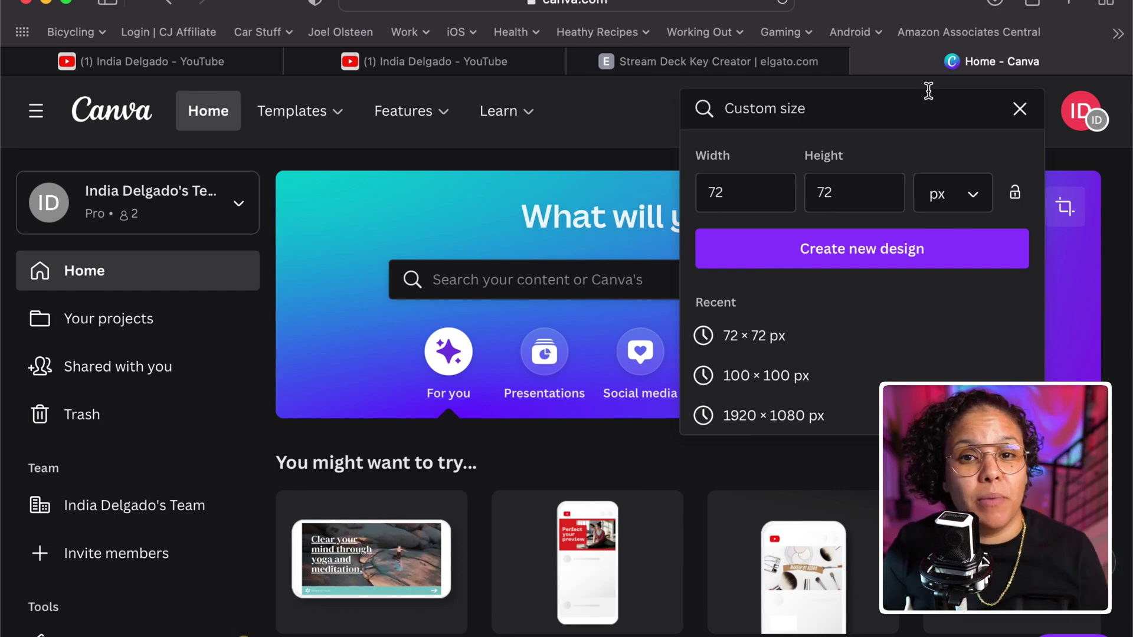
- Create a new blank design with a custom size of 72 × 72 px
left_click(644, 104)
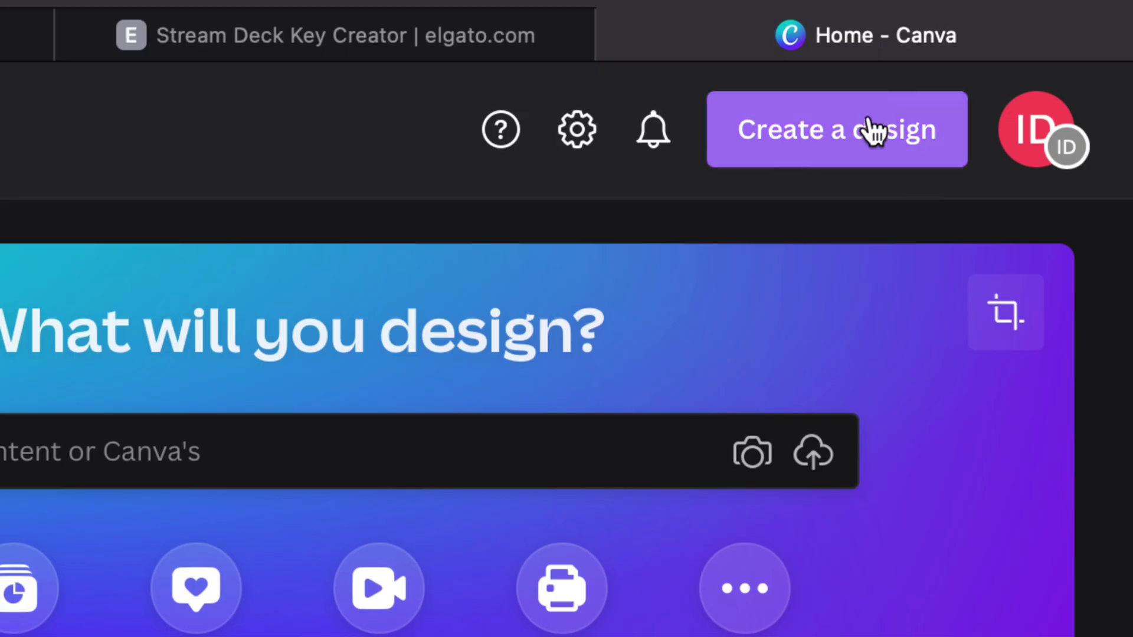
left_click(873, 131)
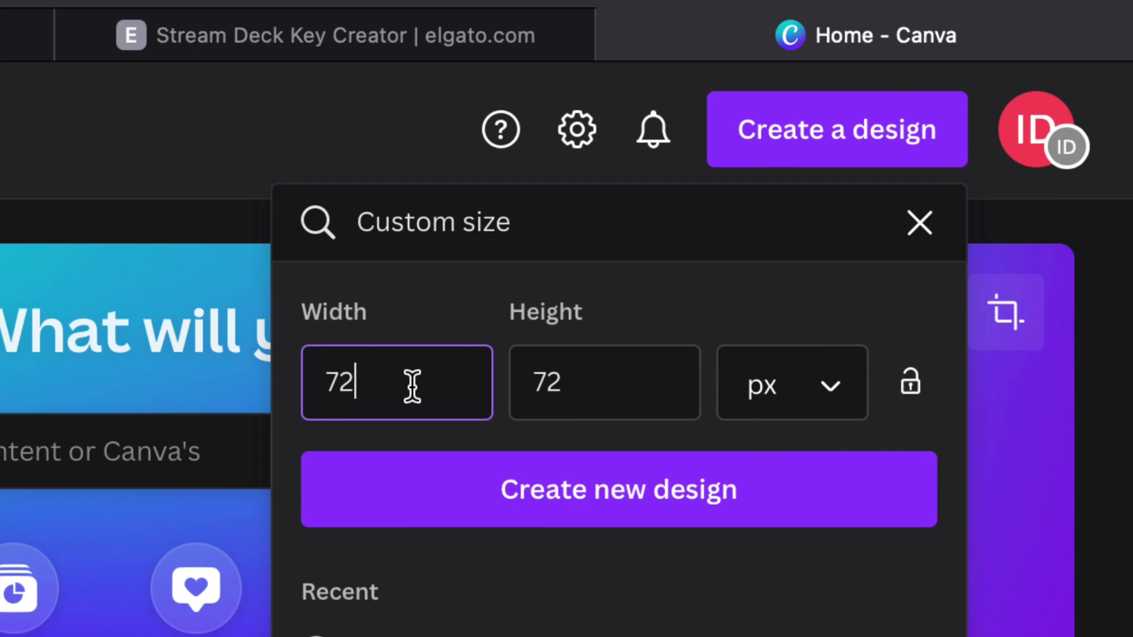
left_click(643, 508)
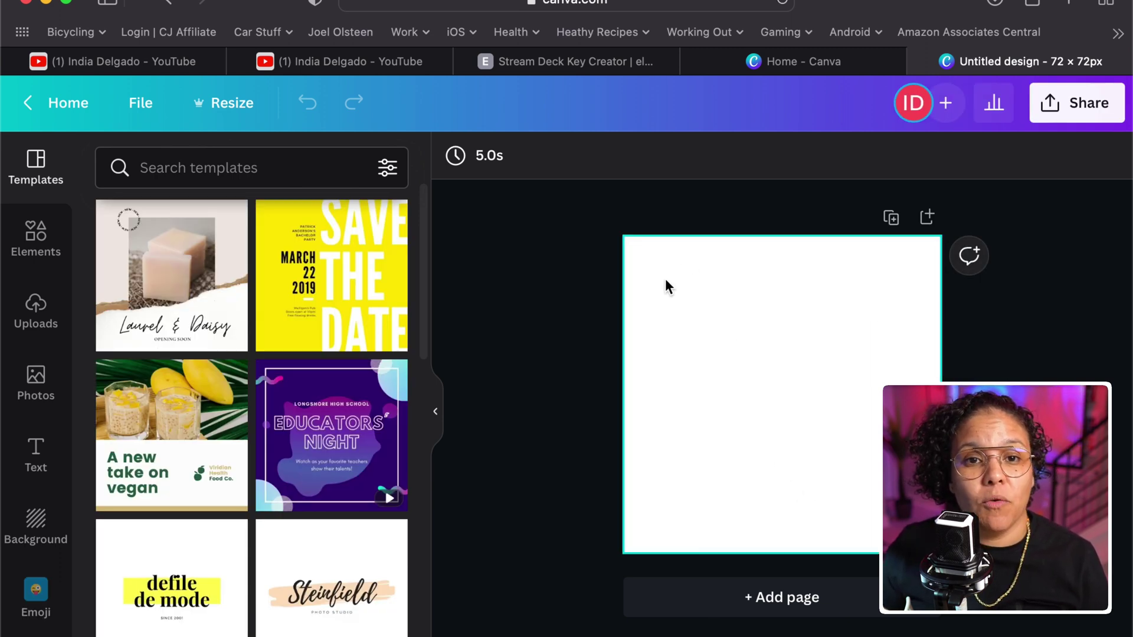
- Change the 72 × 72 px page background from white to the default black
left_click(771, 337)
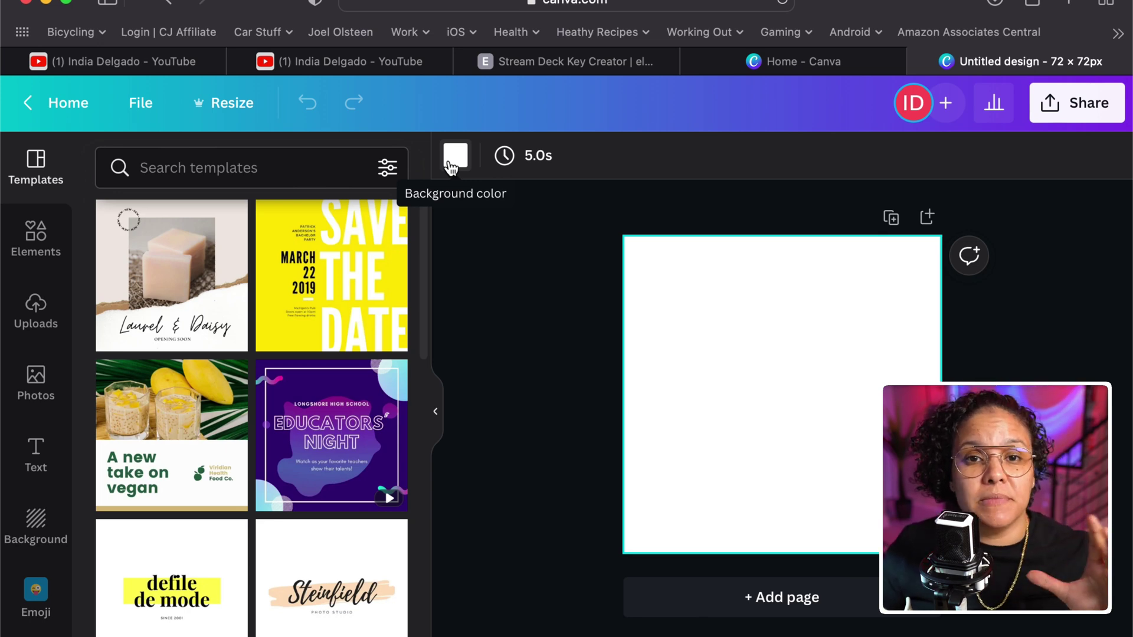
left_click(452, 168)
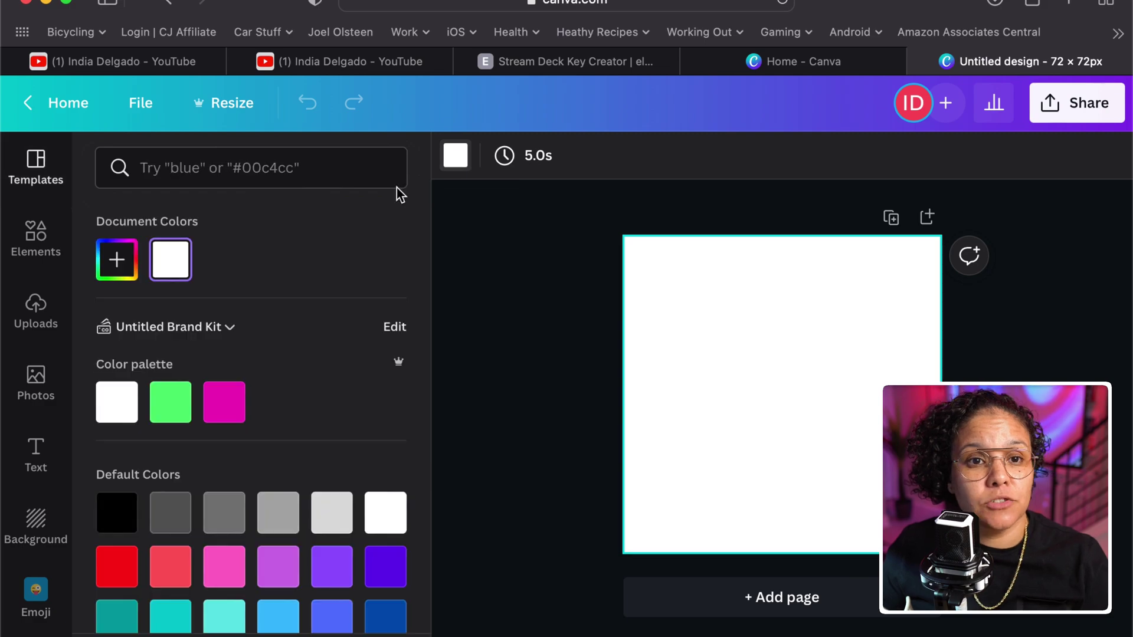
left_click(133, 514)
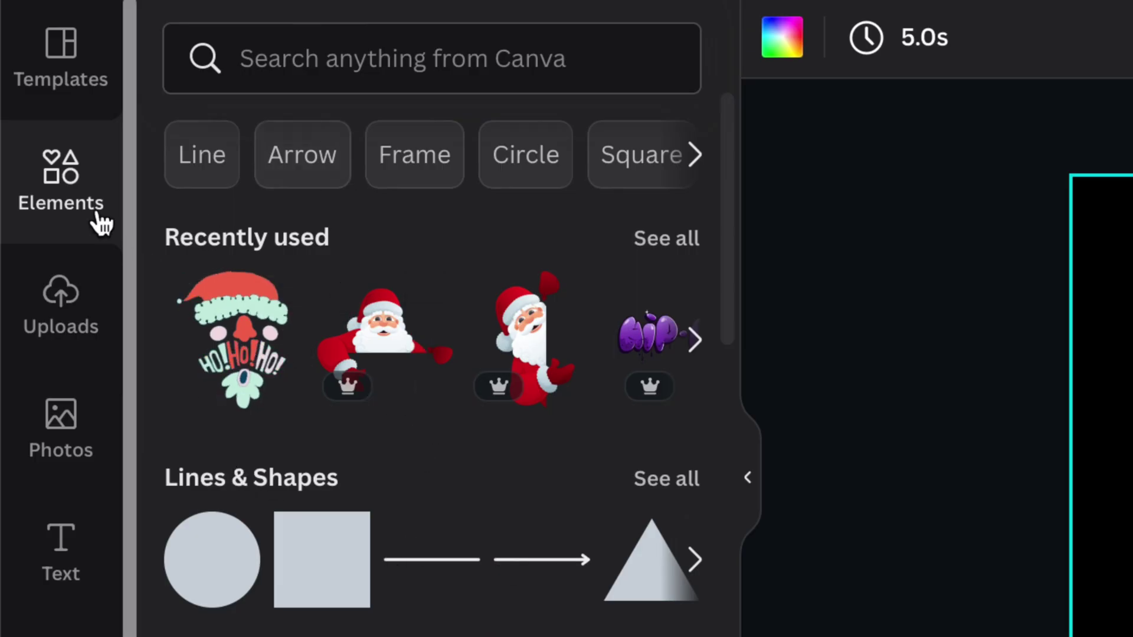
- Search Elements for 'santa' and add the HO!HO!HO! Santa sticker
left_click(257, 51)
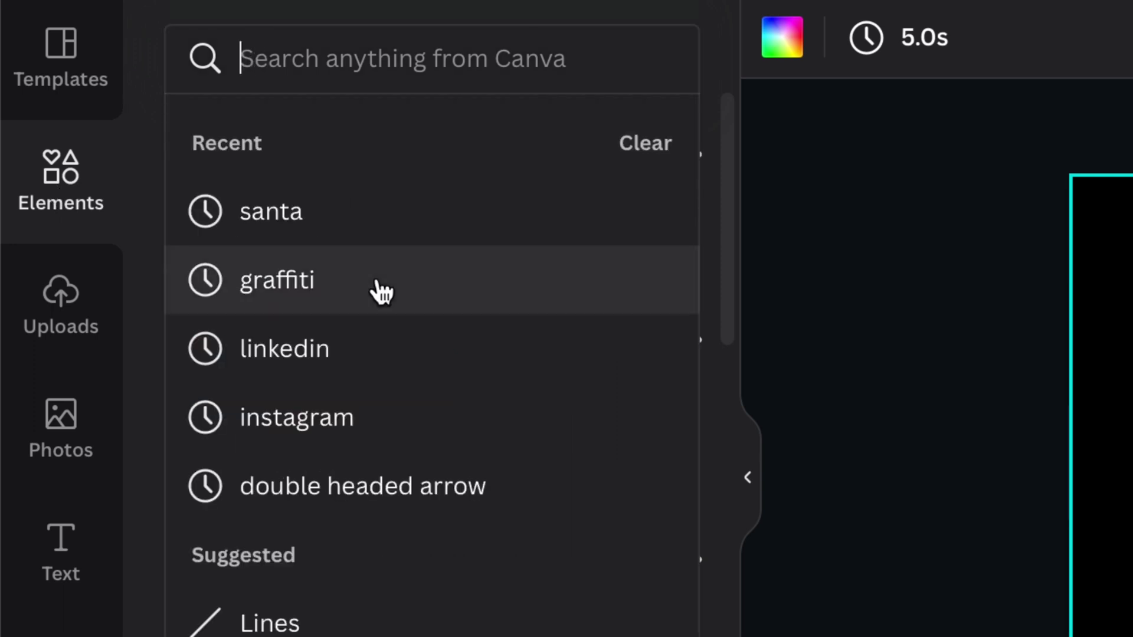
left_click(320, 196)
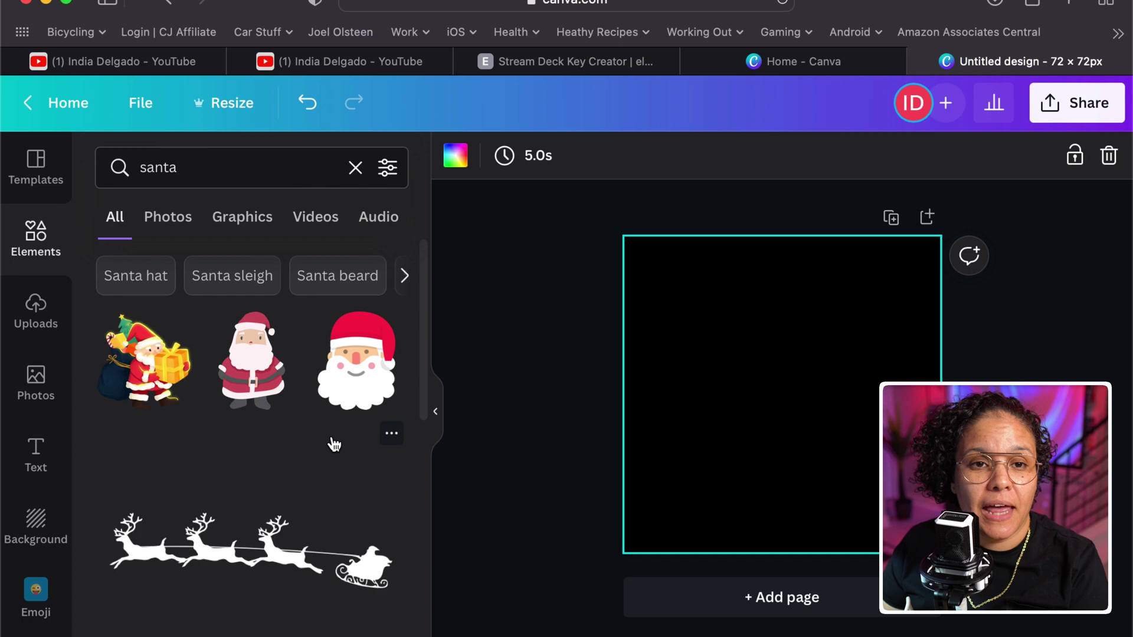
scroll(311, 427, "down", 1)
scroll(311, 427, "down", 1)
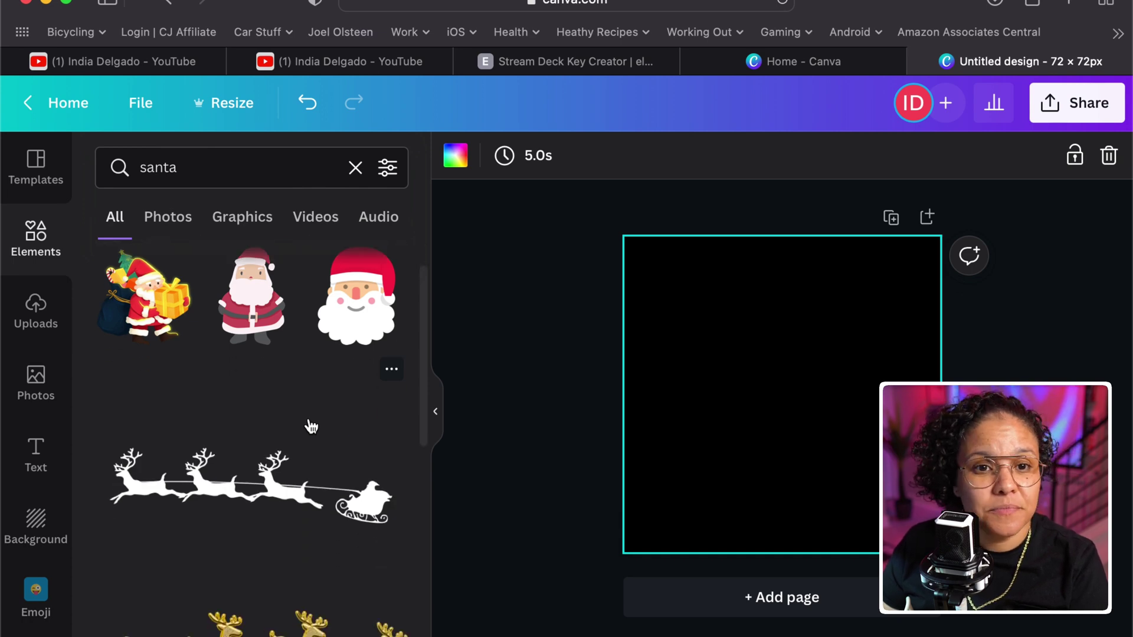
scroll(311, 427, "down", 2)
scroll(311, 426, "down", 2)
scroll(311, 427, "down", 2)
scroll(311, 427, "down", 1)
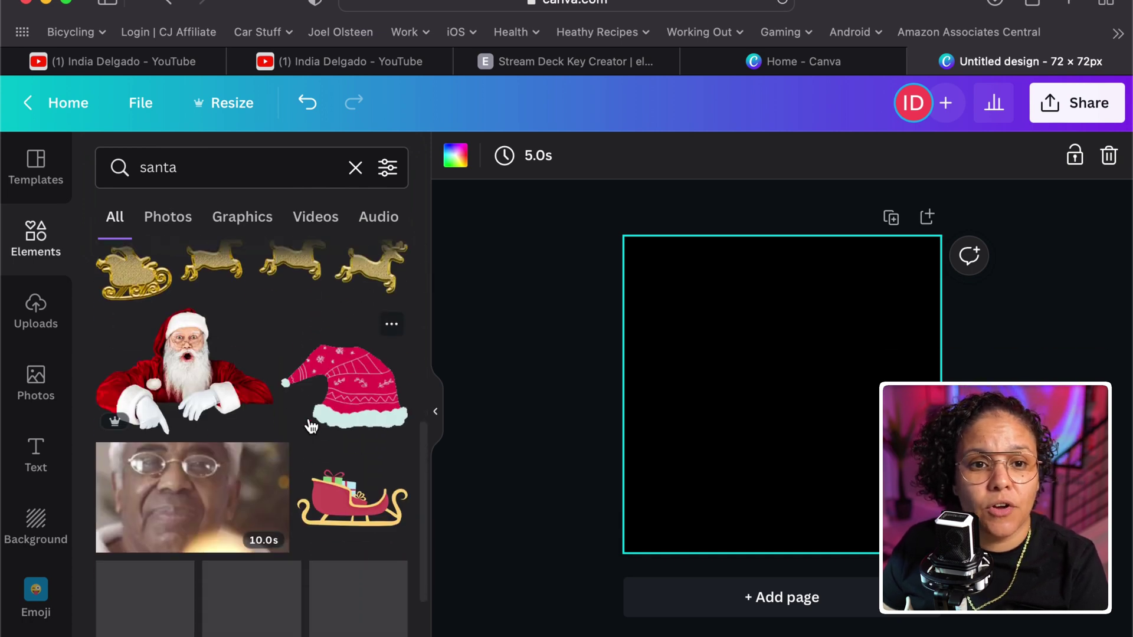
scroll(311, 428, "down", 2)
scroll(309, 425, "down", 1)
scroll(310, 425, "up", 5)
scroll(311, 427, "up", 5)
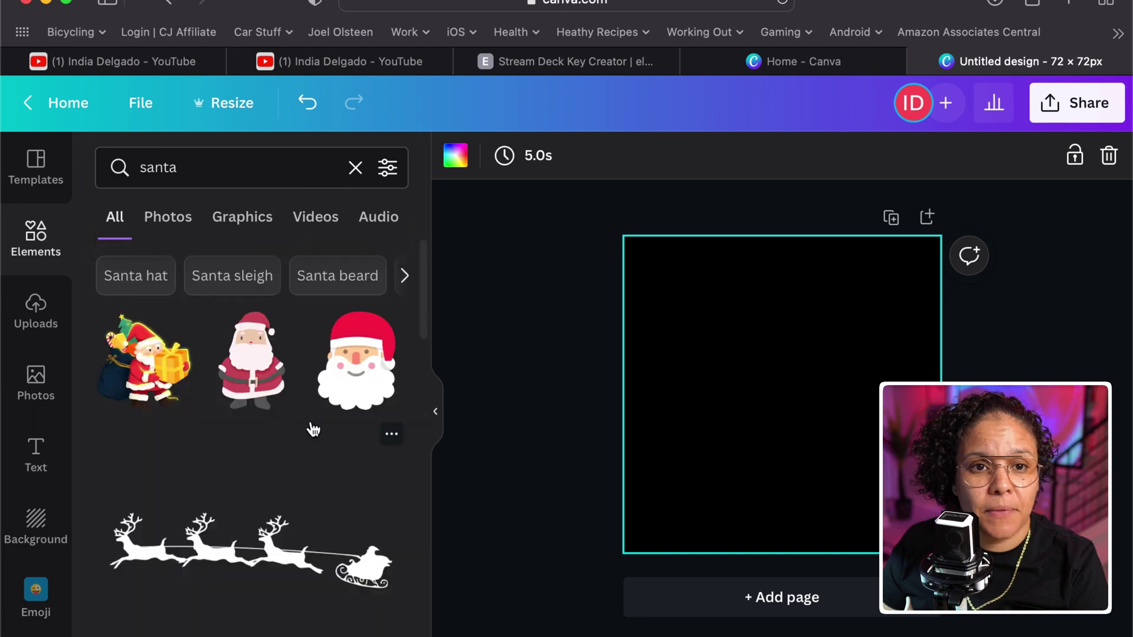
scroll(267, 487, "down", 2)
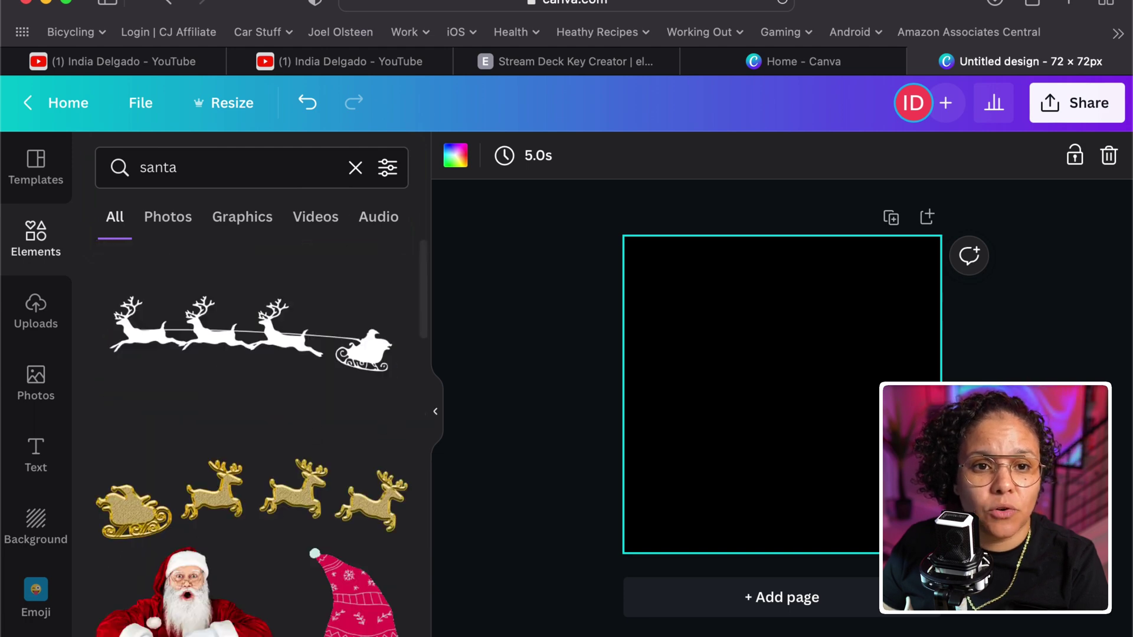
scroll(243, 596, "down", 3)
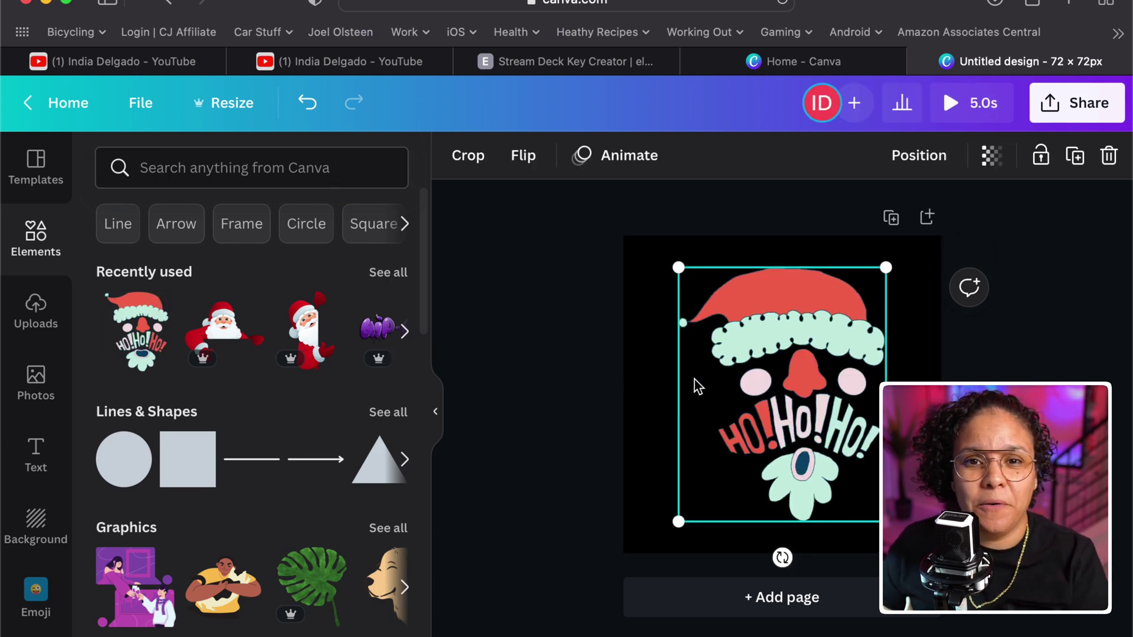
- Nudge the Santa graphic left and temporarily make the page background white
left_click_drag(742, 384, 727, 384)
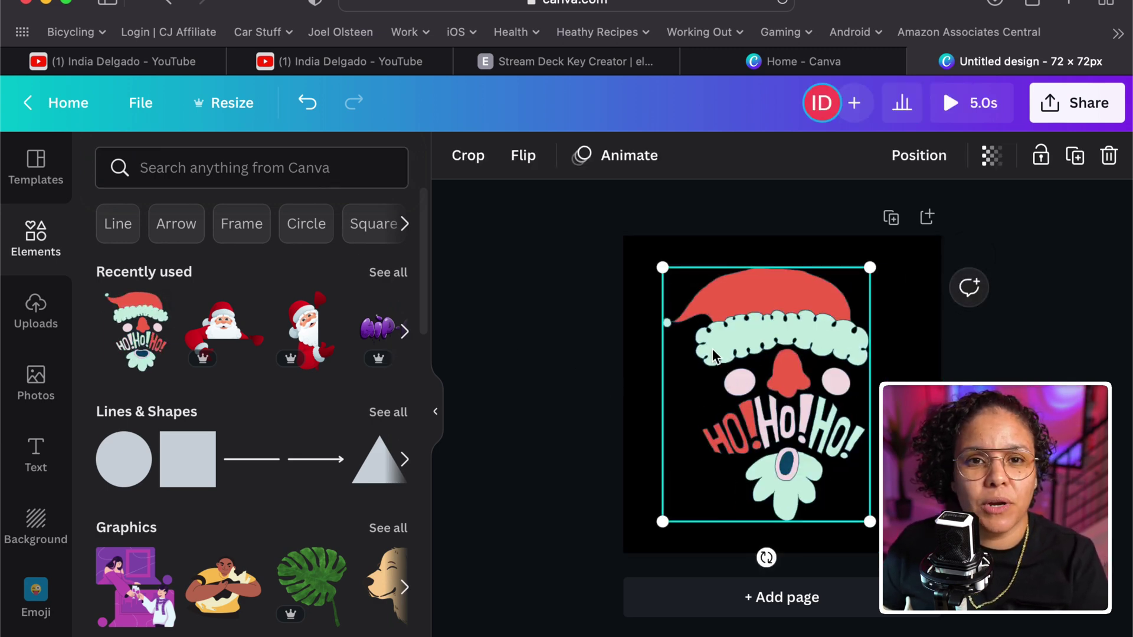
left_click(638, 329)
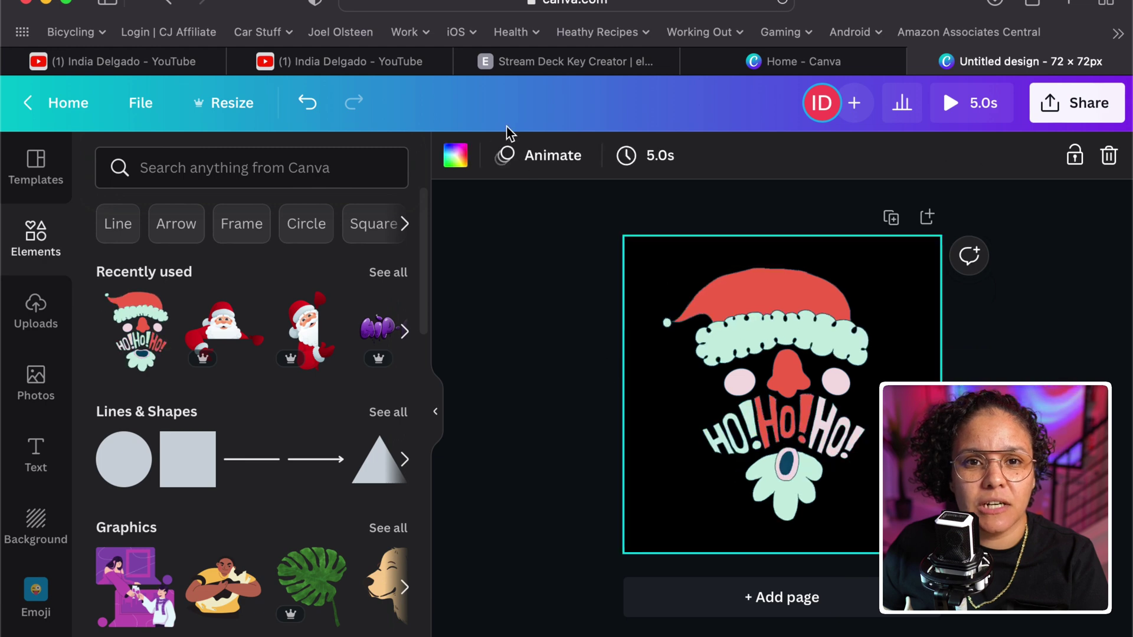
left_click(455, 155)
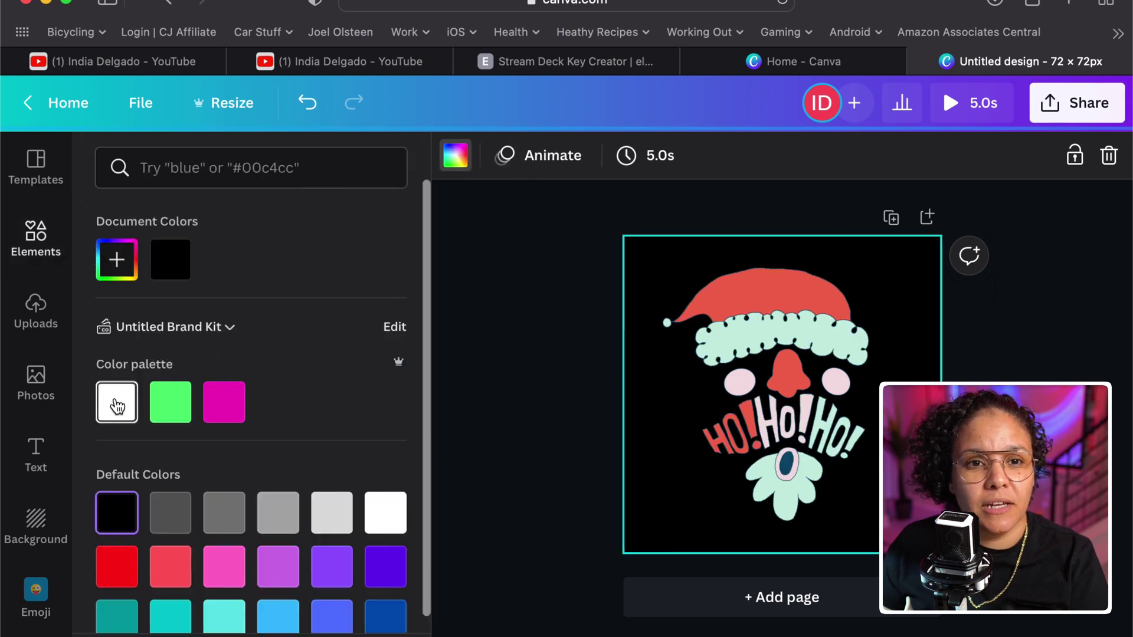
left_click(117, 401)
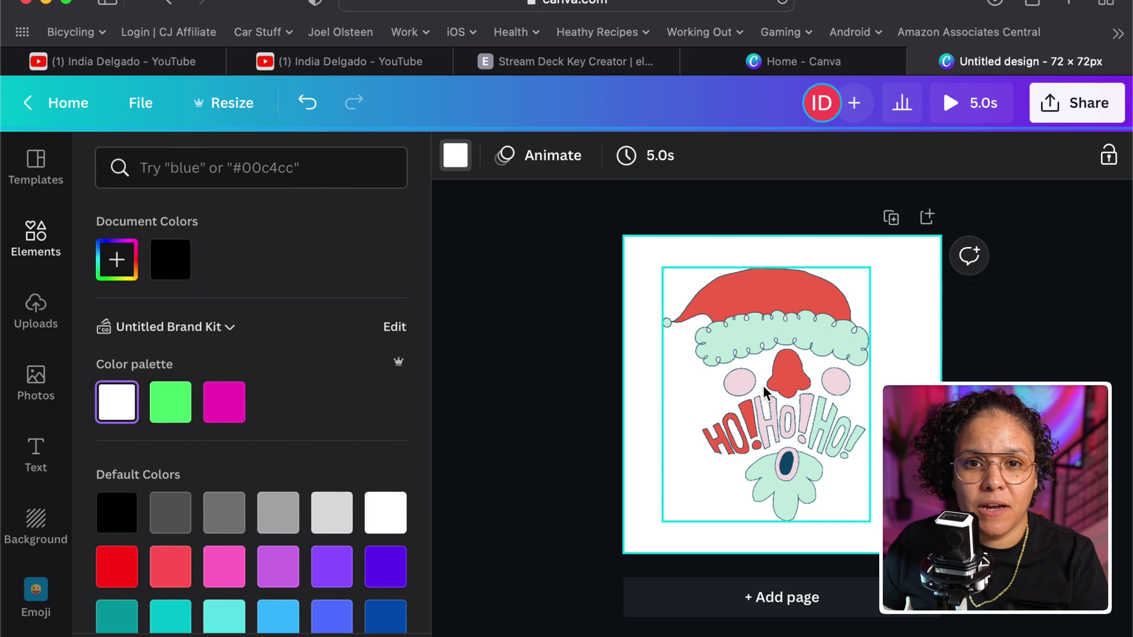
- Drag the Santa graphic's corner handles until it nearly fills the page
left_click(692, 278)
left_click_drag(662, 268, 637, 236)
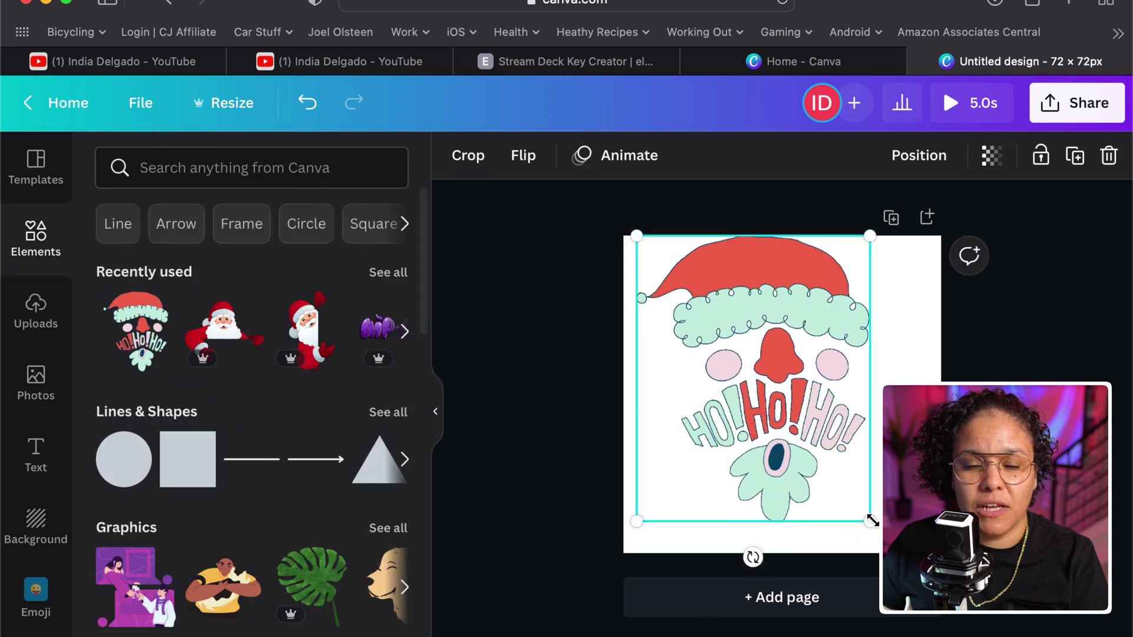
left_click_drag(871, 522, 834, 450)
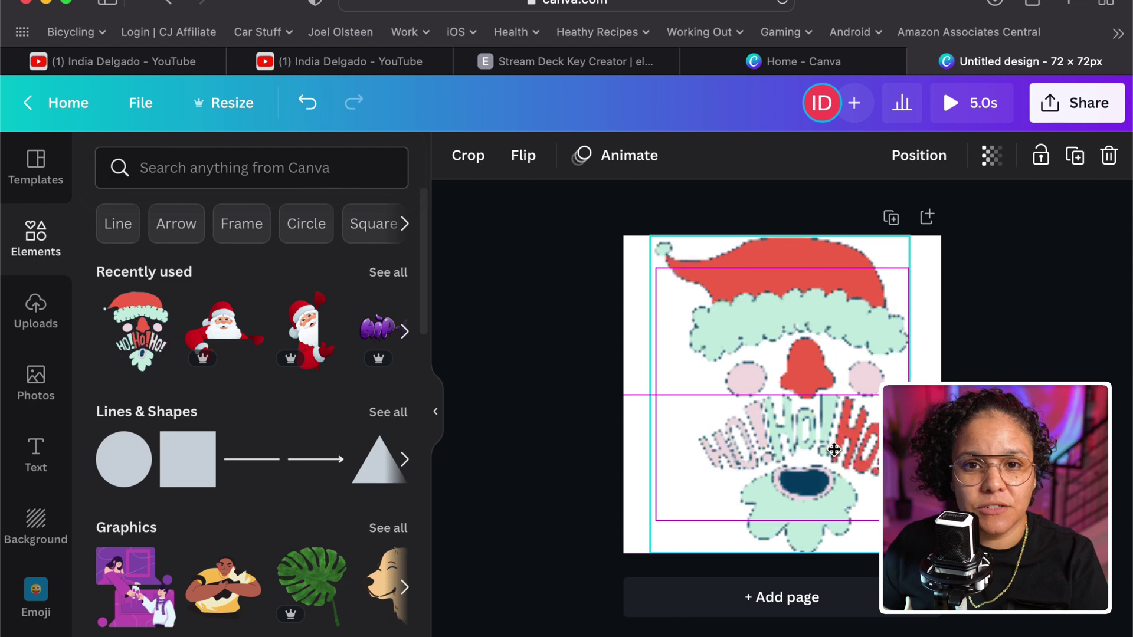
left_click(639, 435)
- Set the page background back to black
left_click(639, 441)
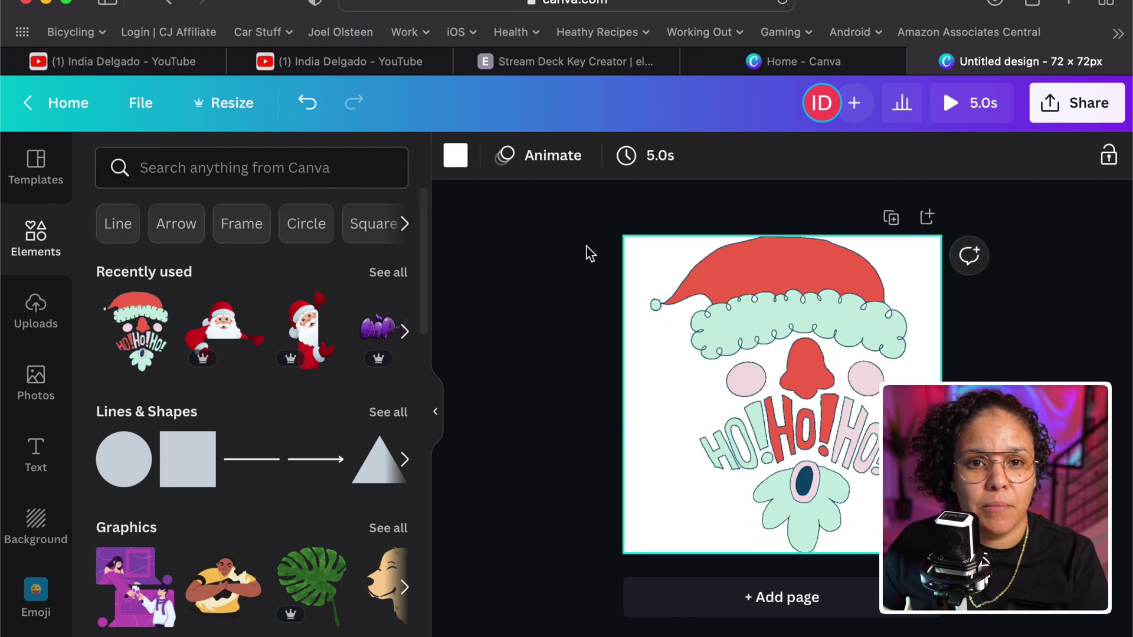
left_click(458, 155)
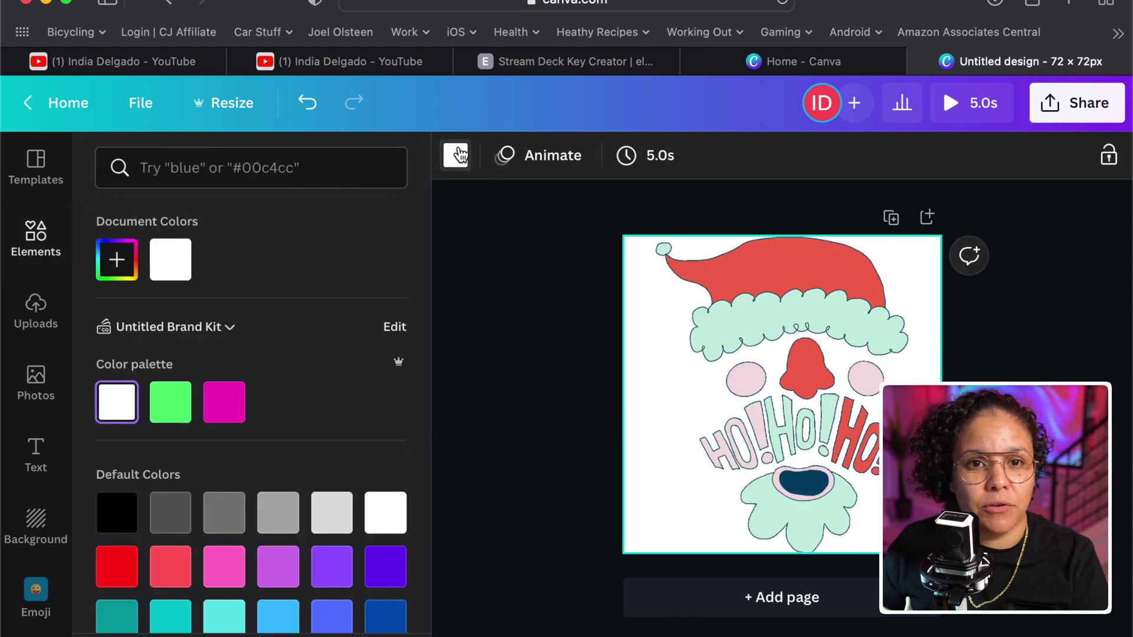
left_click(133, 506)
key("Escape")
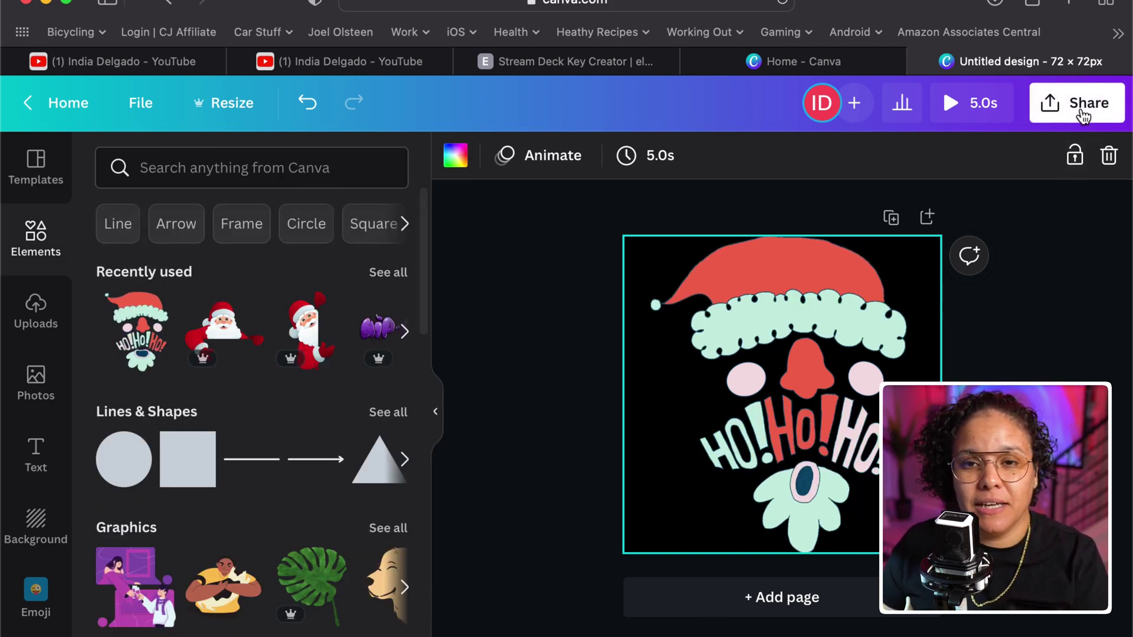
- Download the Santa design as a GIF instead of an MP4 Video
left_click(1082, 118)
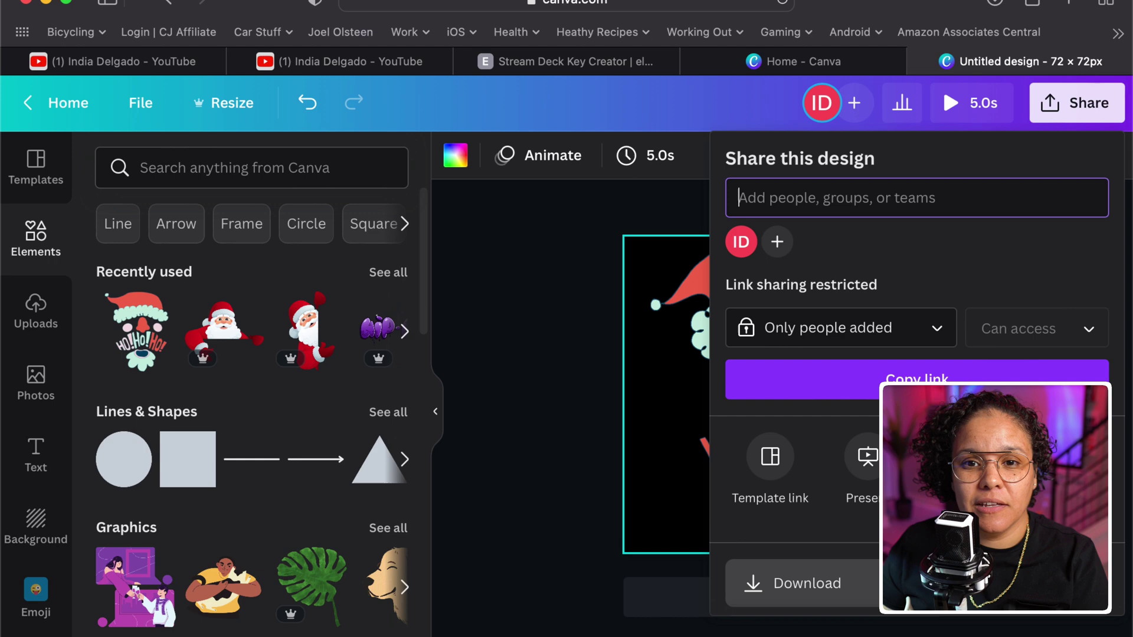
scroll(917, 443, "down", 3)
left_click(801, 409)
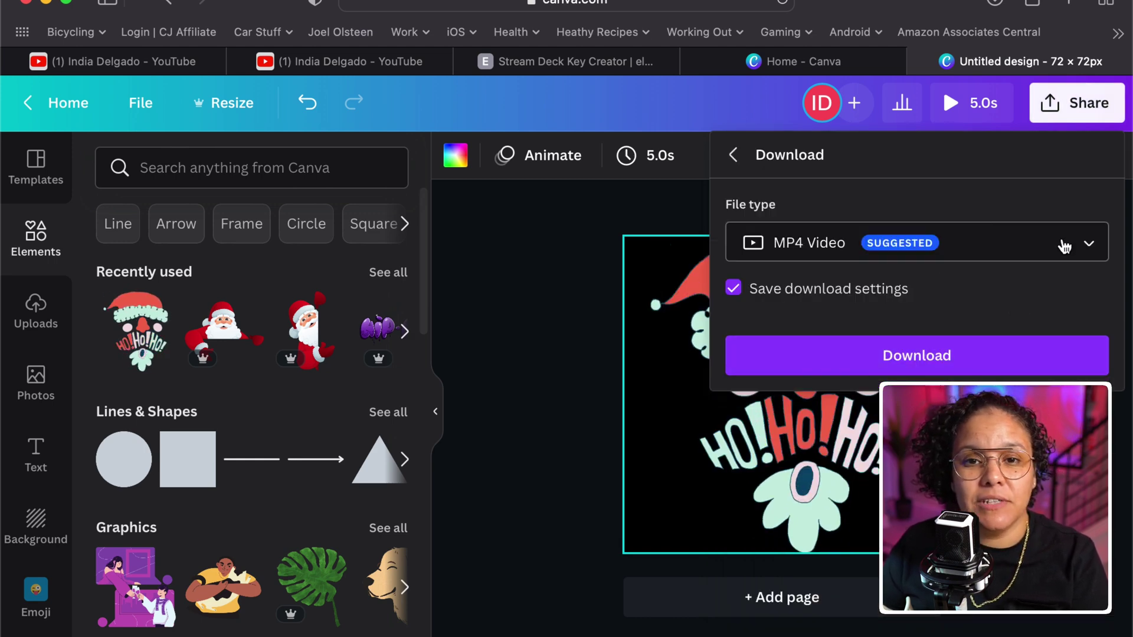
left_click(1064, 246)
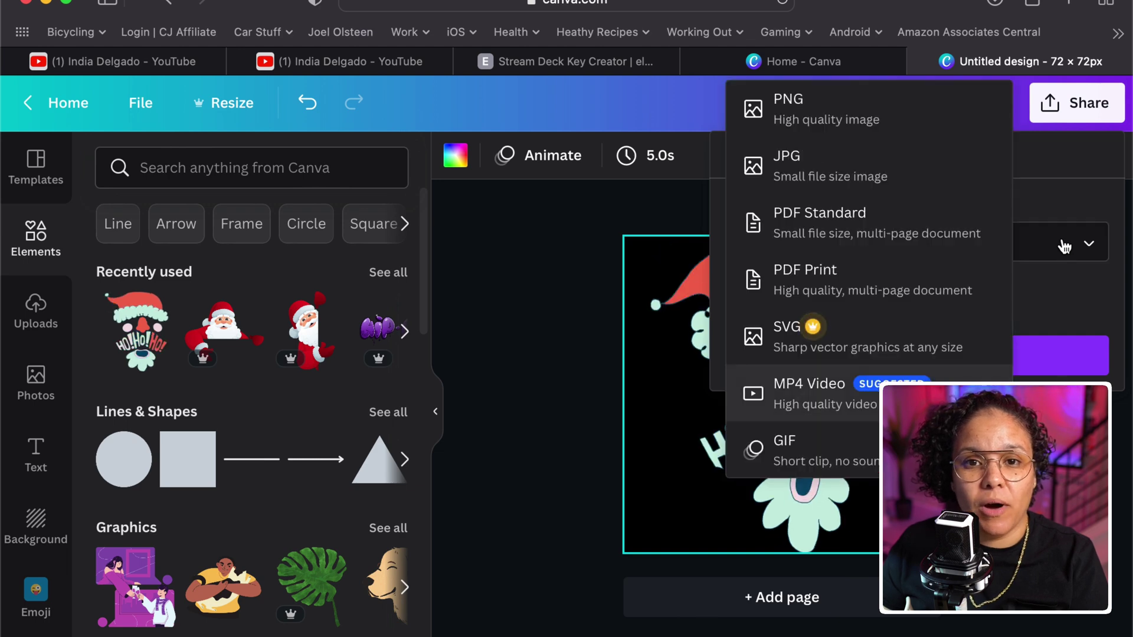
left_click(849, 459)
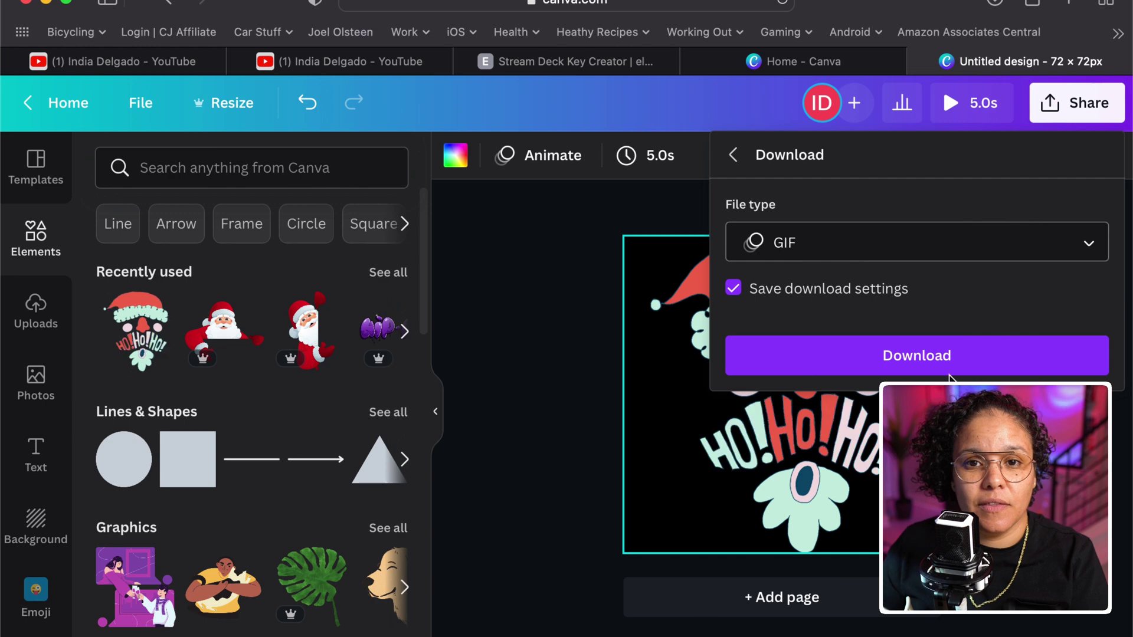
left_click(949, 364)
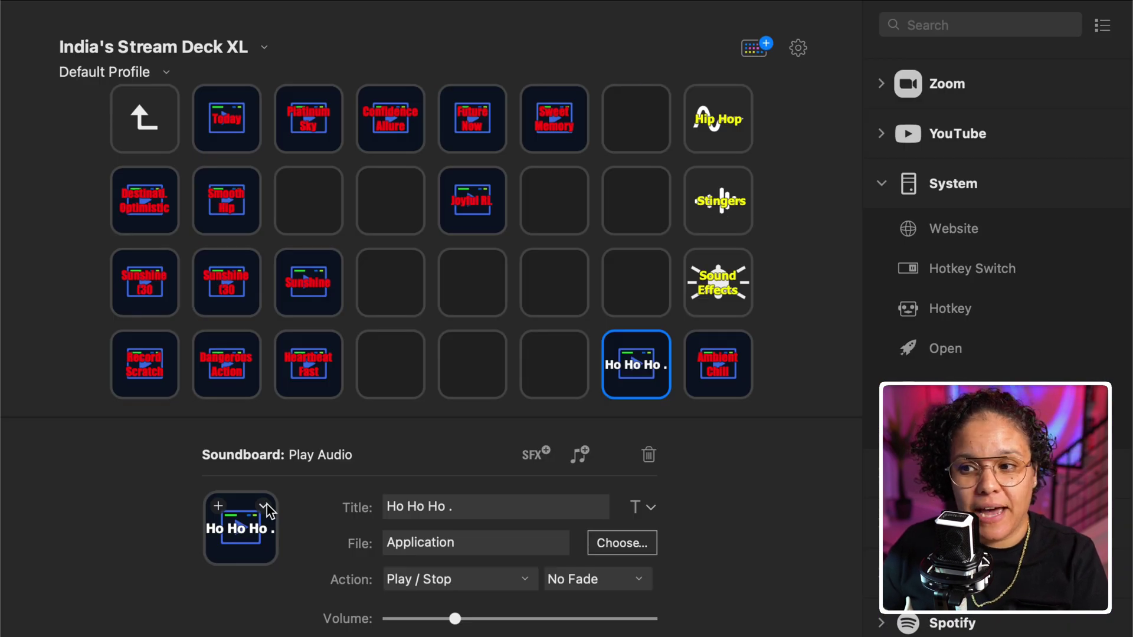
- Choose Set from File in the Ho Ho Ho key's icon dropdown
left_click(262, 504)
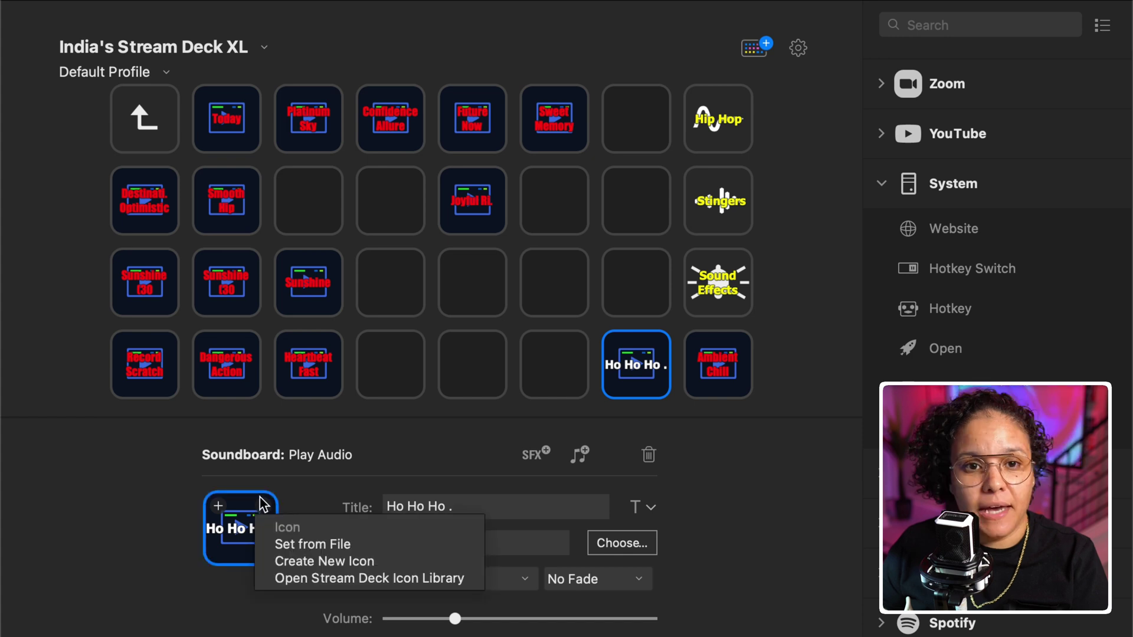
left_click(284, 543)
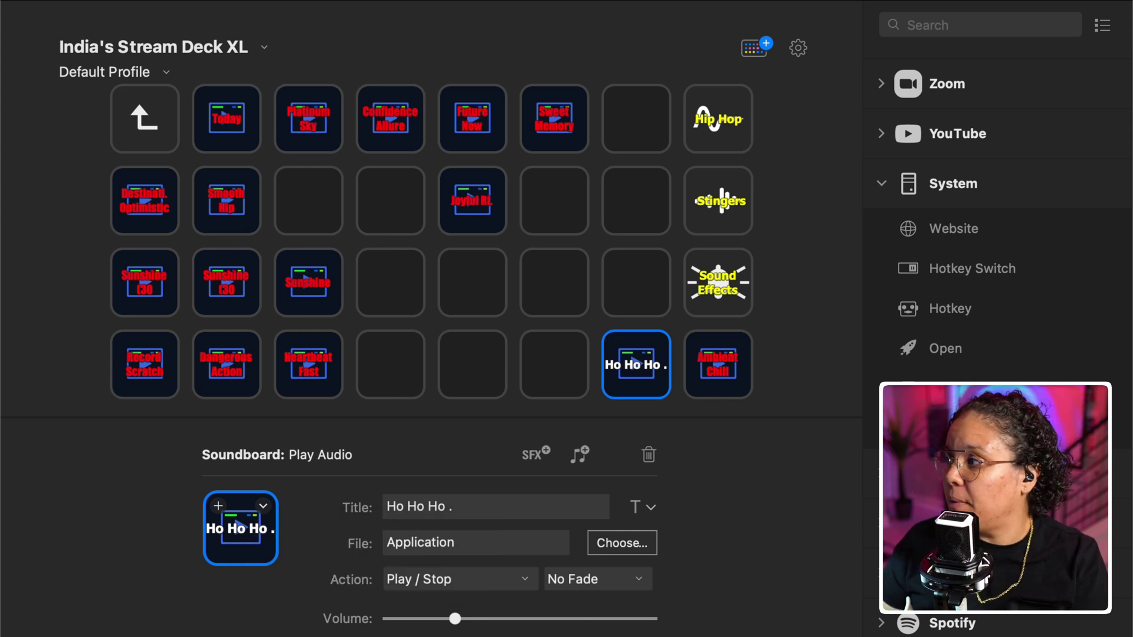